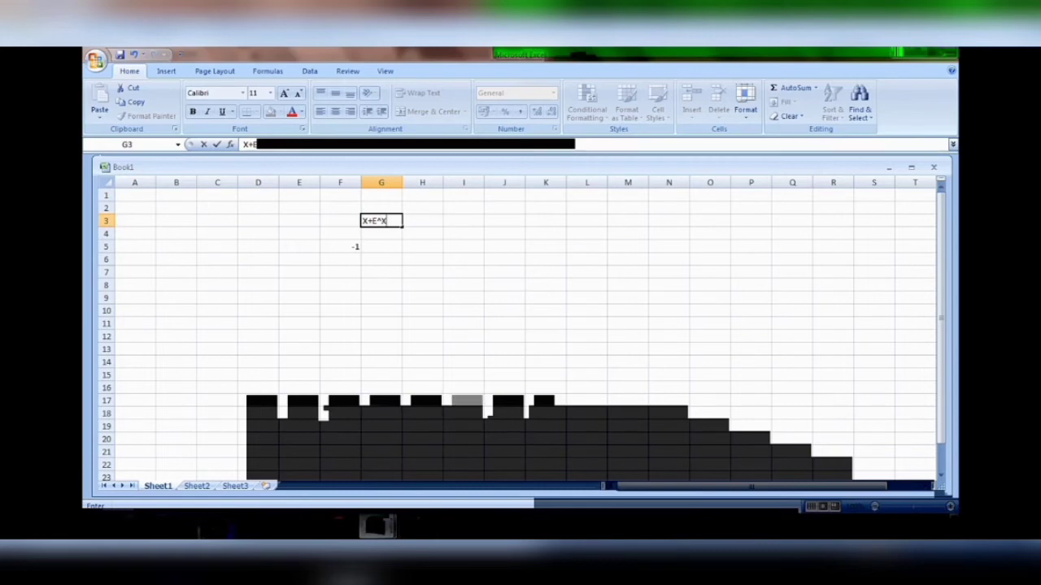
# - Complete the equation text in cell G3 so that it reads X+E^X=0
pyautogui.write('=0')
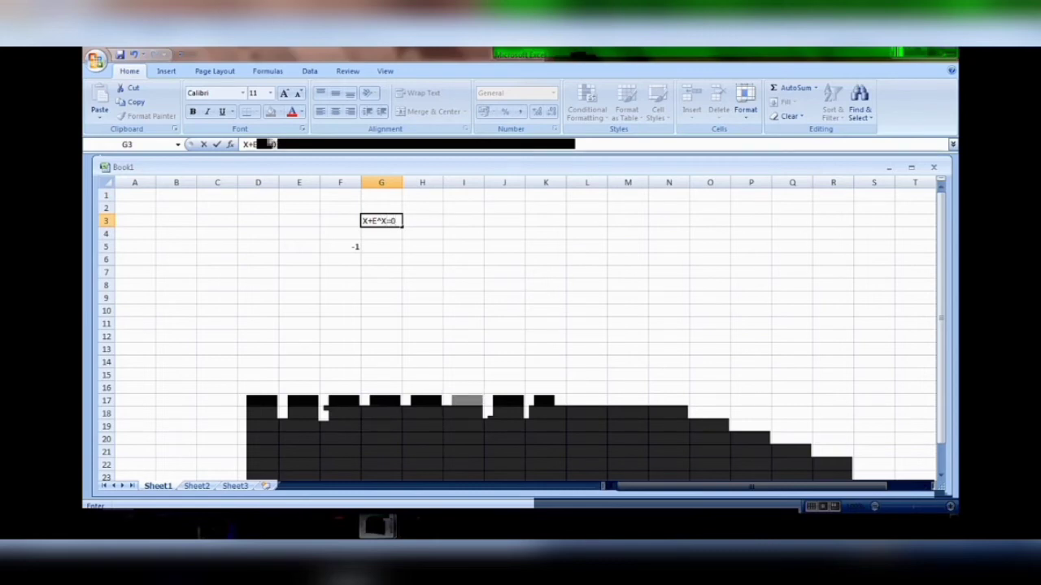
pyautogui.click(381, 247)
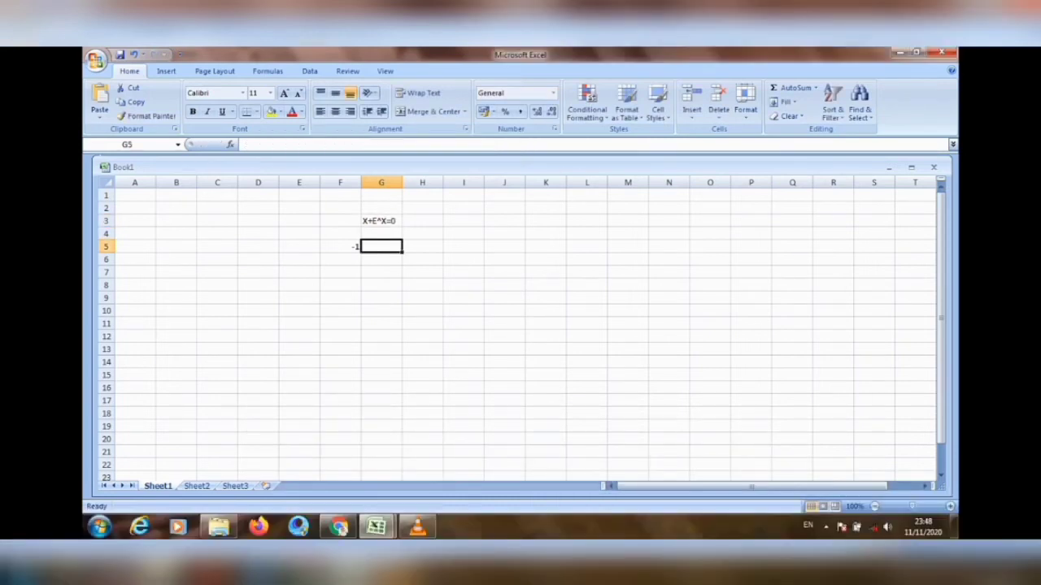
# - Enter the formula =F5+EXP(F5) in cell G5 to evaluate the equation for the x value in F5
pyautogui.click(341, 247)
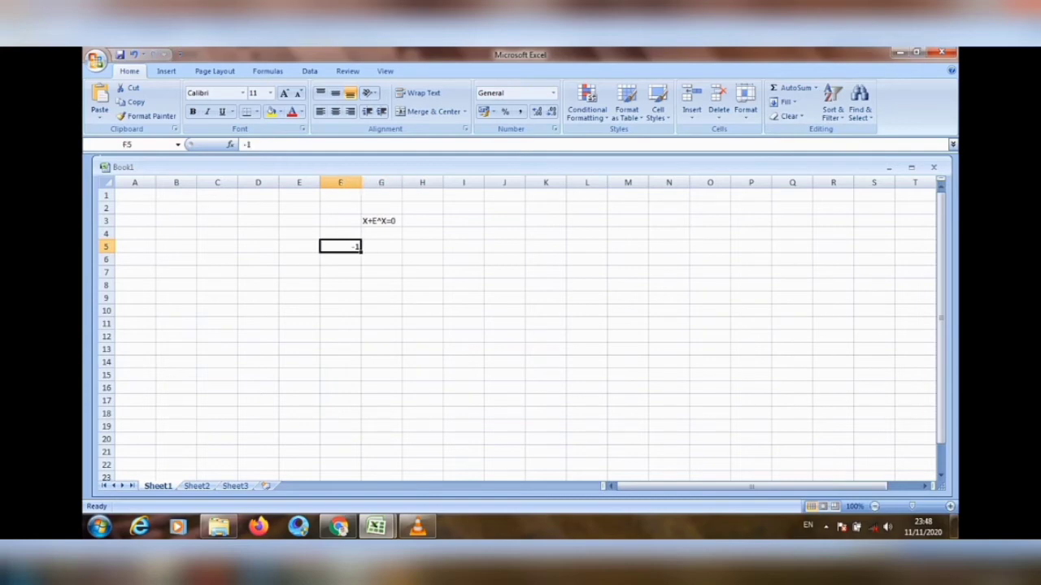
pyautogui.click(381, 246)
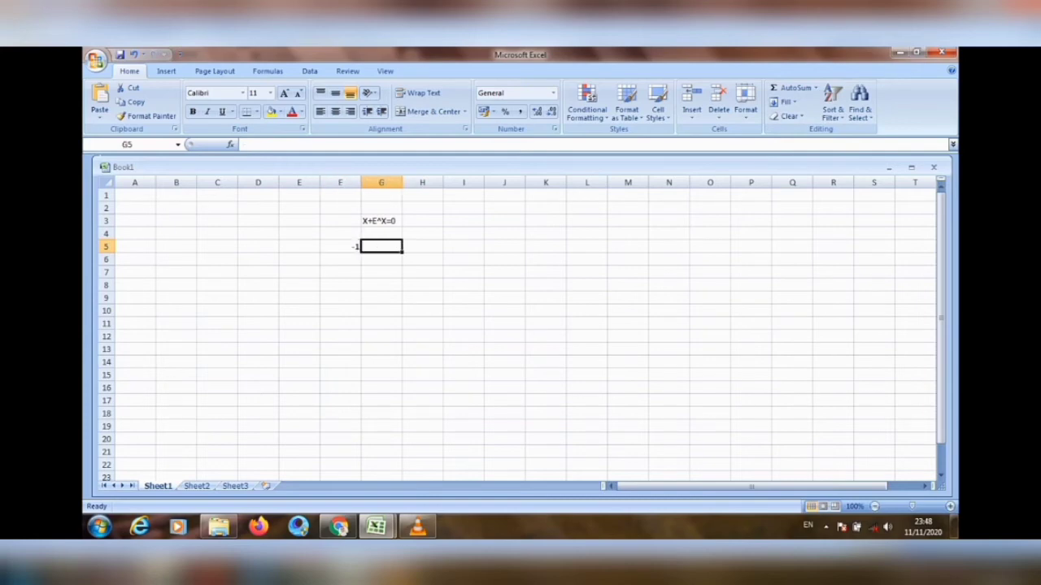
pyautogui.write('F5')
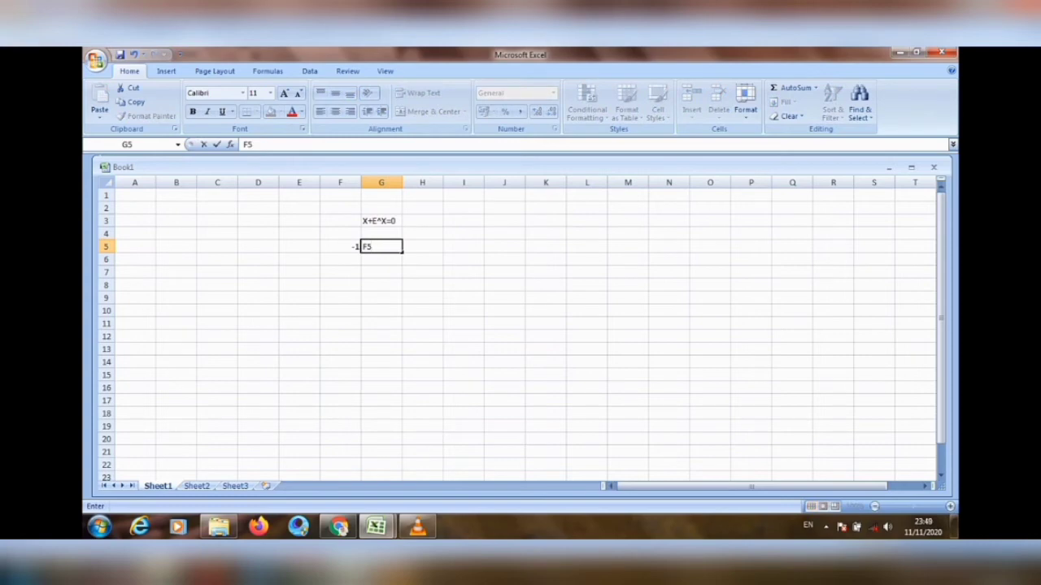
pyautogui.write('+A')
pyautogui.press('BackSpace')
pyautogui.write('EXP')
pyautogui.press('Home')
pyautogui.write('=')
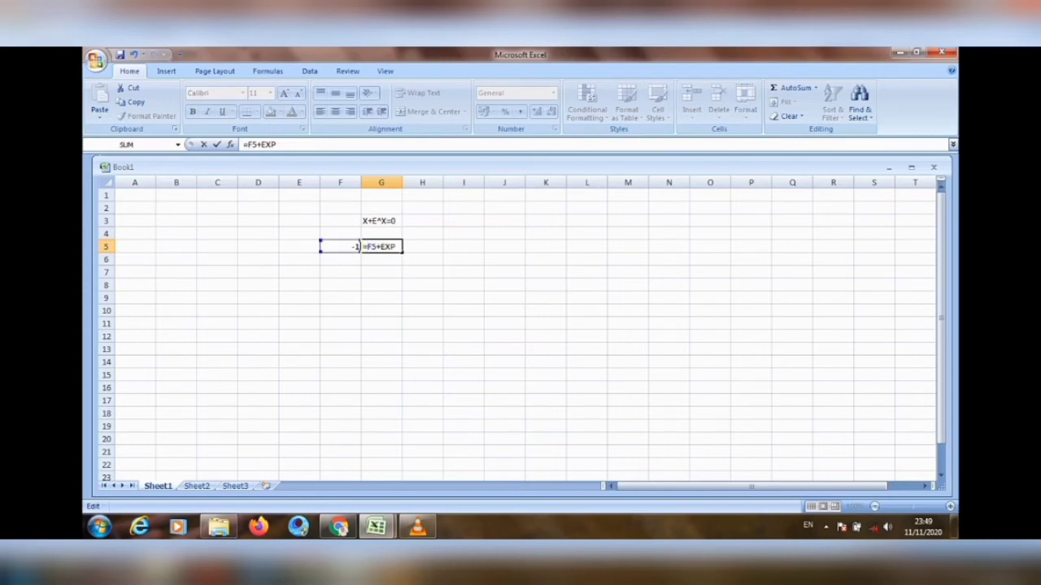
pyautogui.press('End')
pyautogui.press('BackSpace')
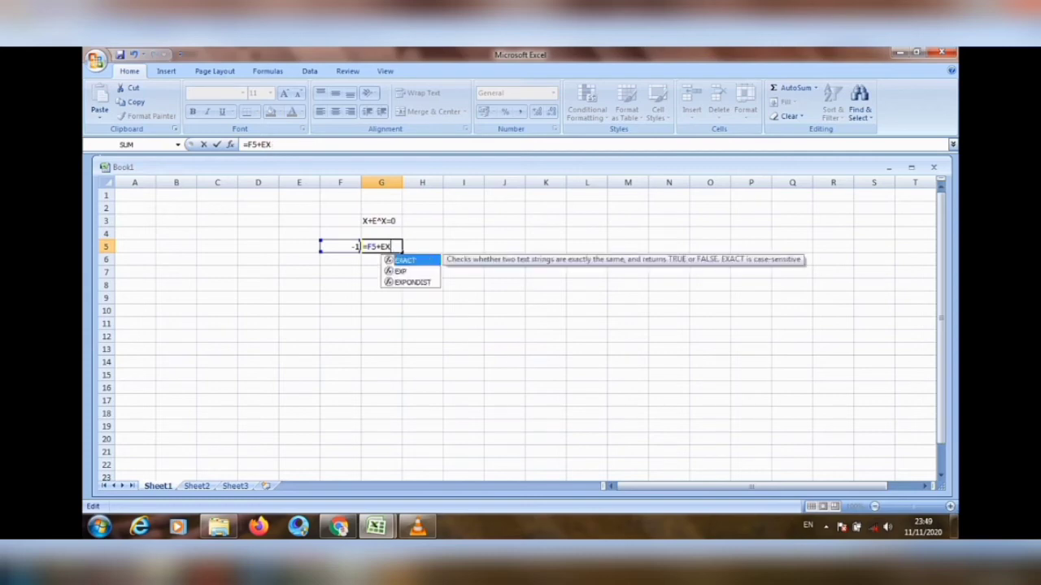
pyautogui.press('Down')
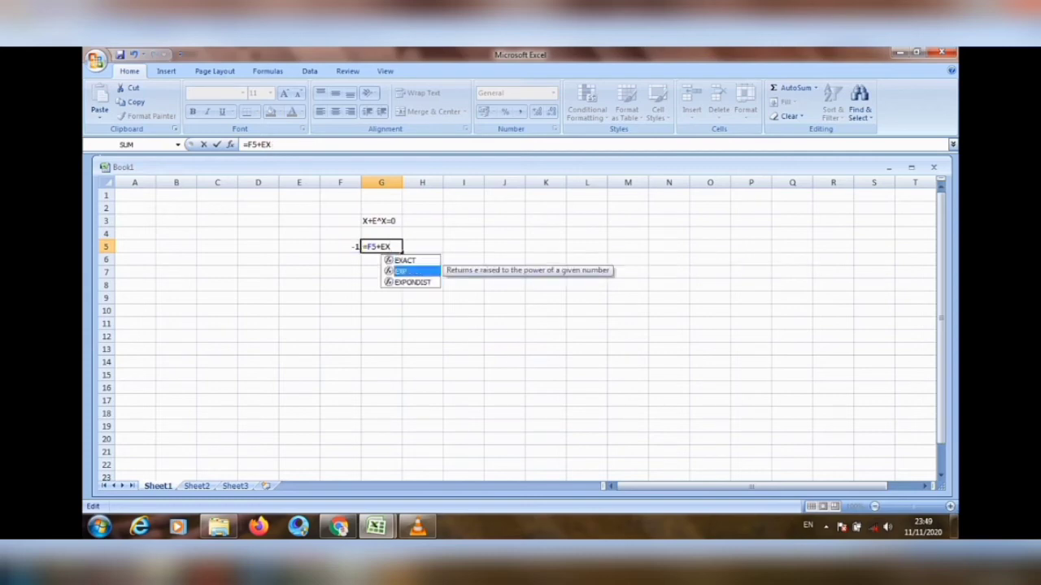
pyautogui.press('Tab')
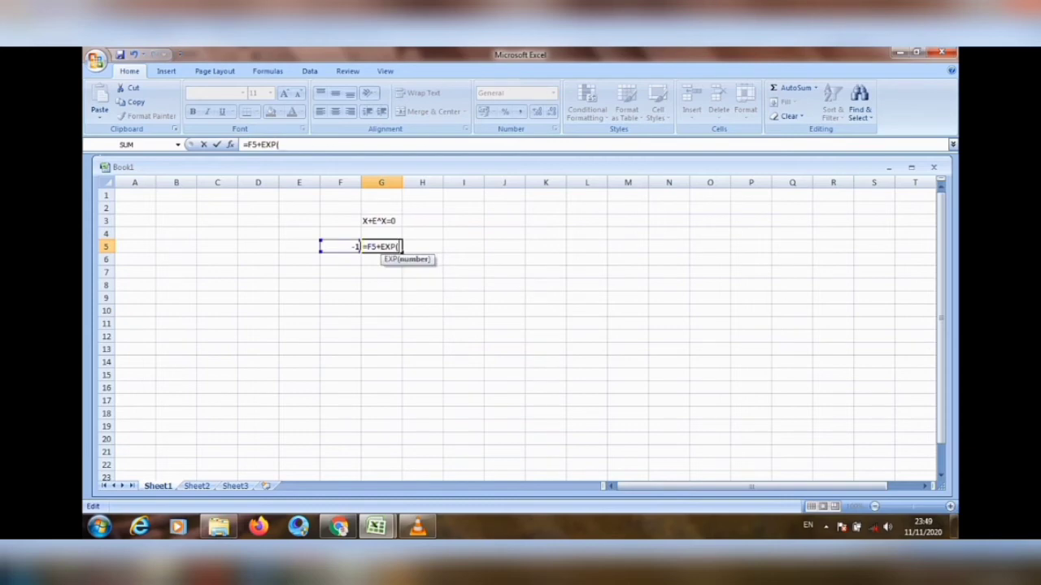
pyautogui.write('F5)')
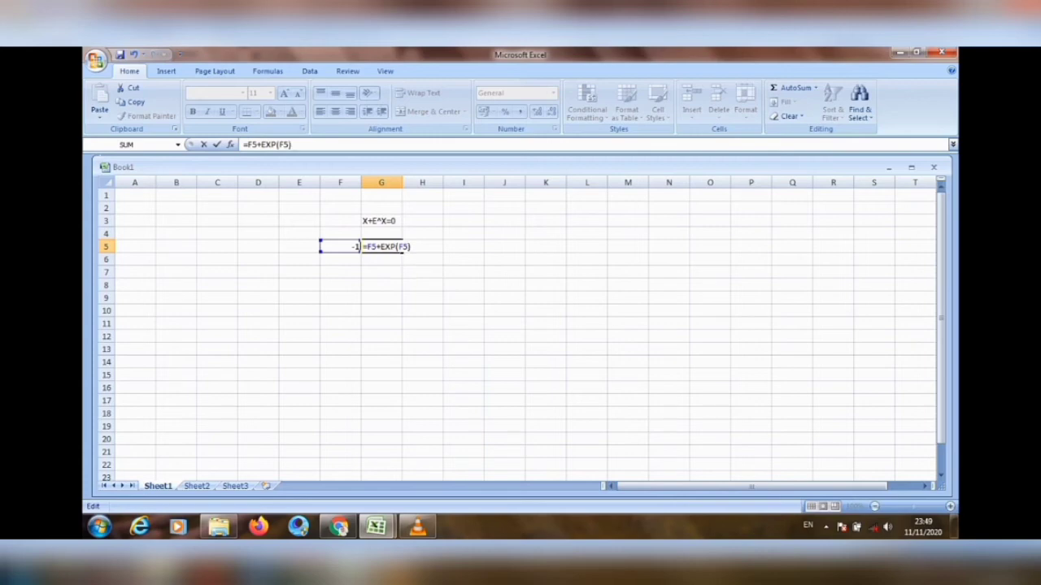
pyautogui.press('Return')
pyautogui.press('Down')
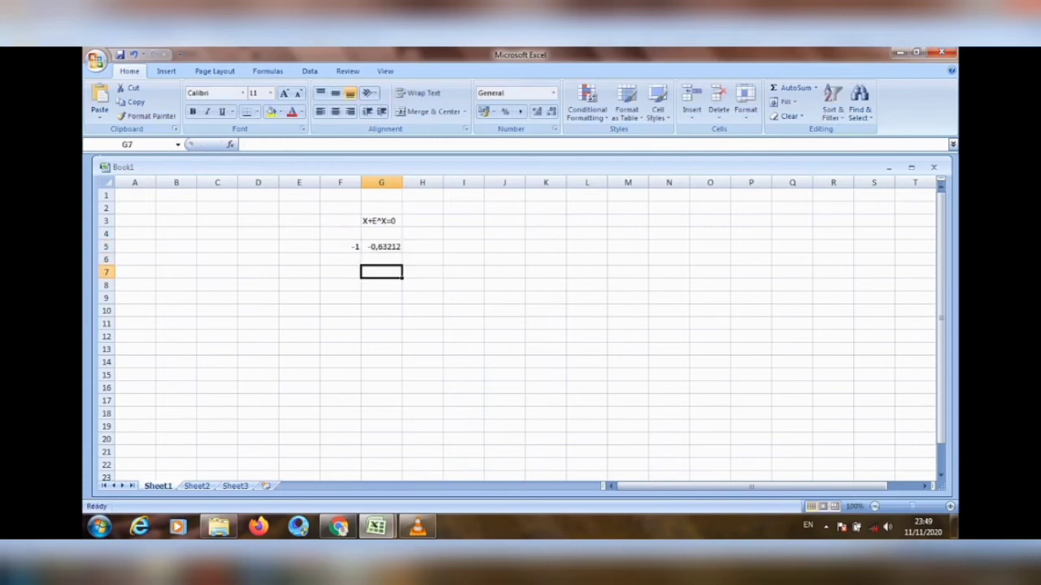
# - Compare the G5 result with the f(x) table for x = -1.0 in 13-METODE_NUMERIK.pdf in Chrome, and return to the Excel workbook
pyautogui.click(382, 247)
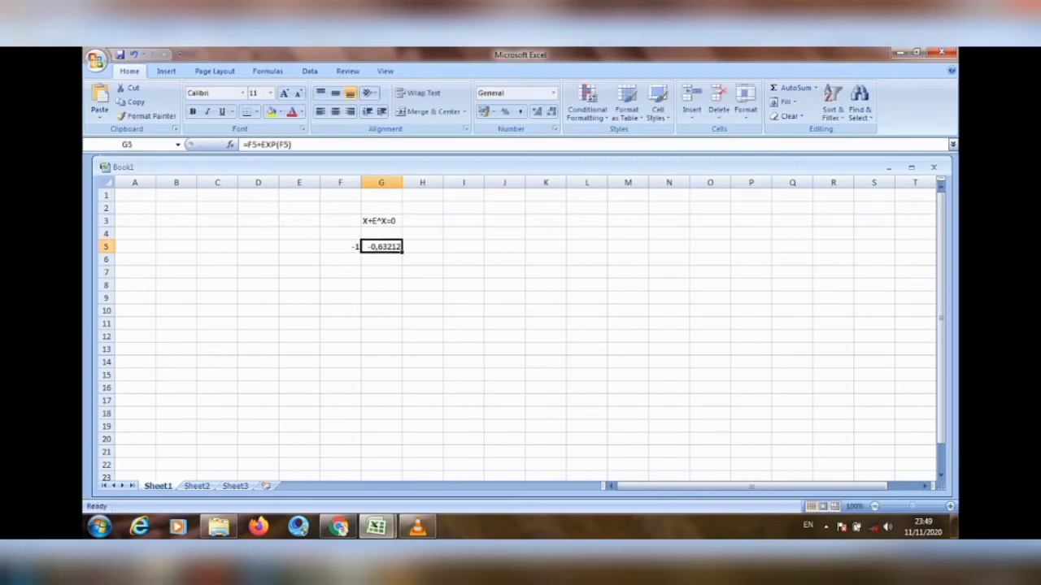
pyautogui.moveTo(338, 527)
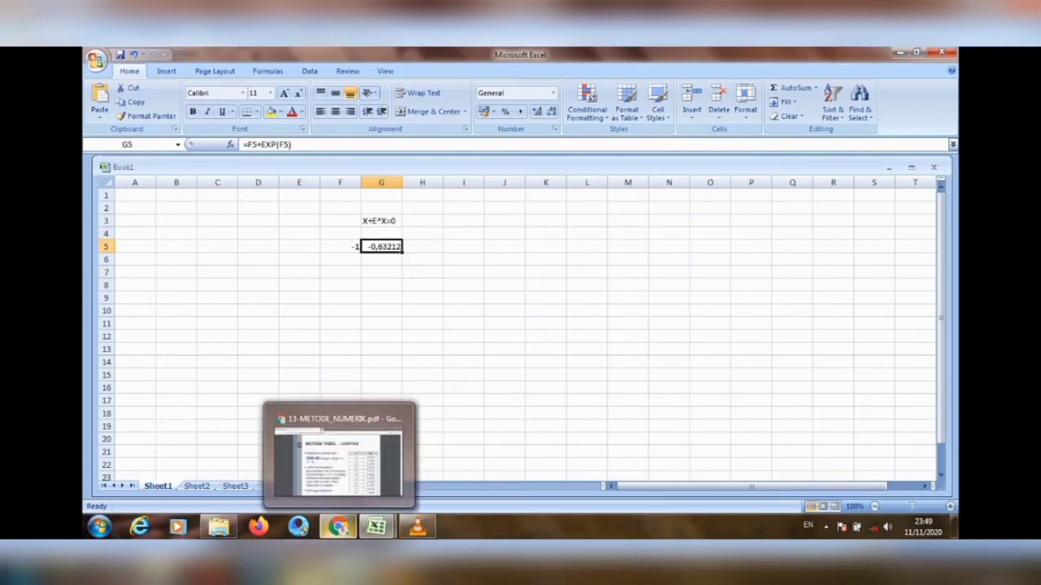
pyautogui.click(337, 460)
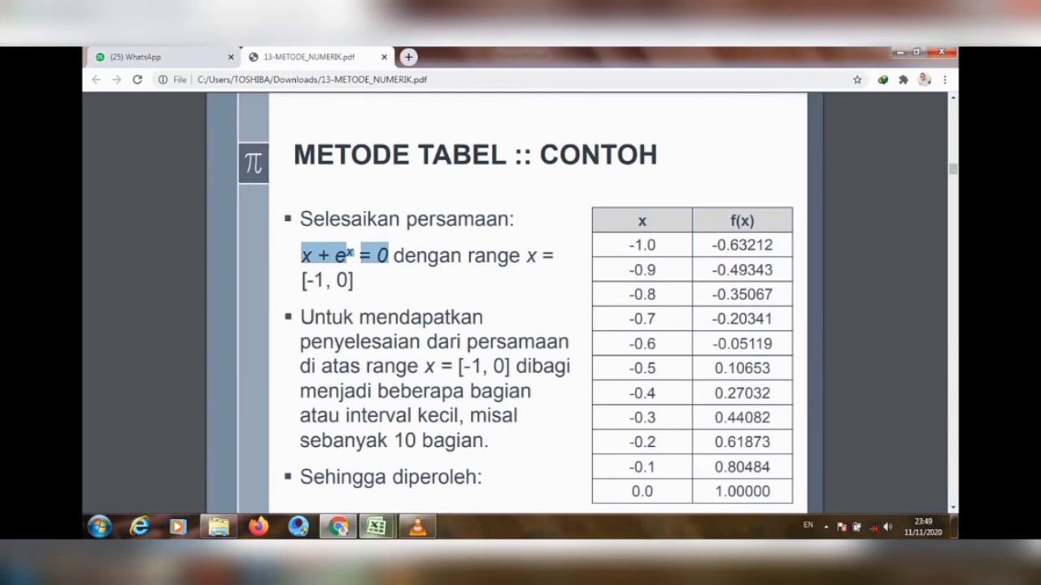
pyautogui.moveTo(375, 527)
pyautogui.click(447, 462)
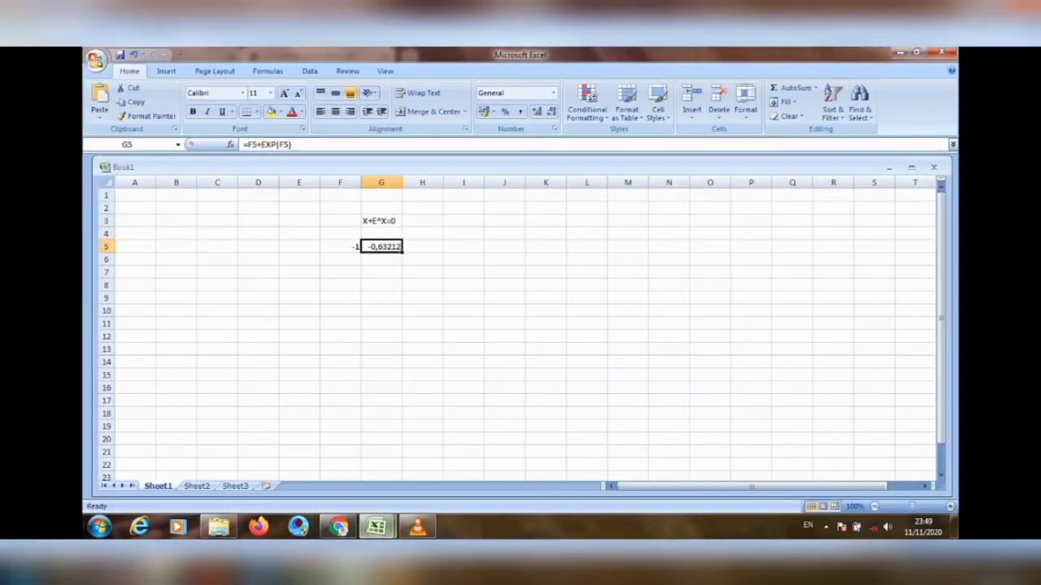
# - Enter -0,9 as the second x value in cell F6, below the -1
pyautogui.click(340, 247)
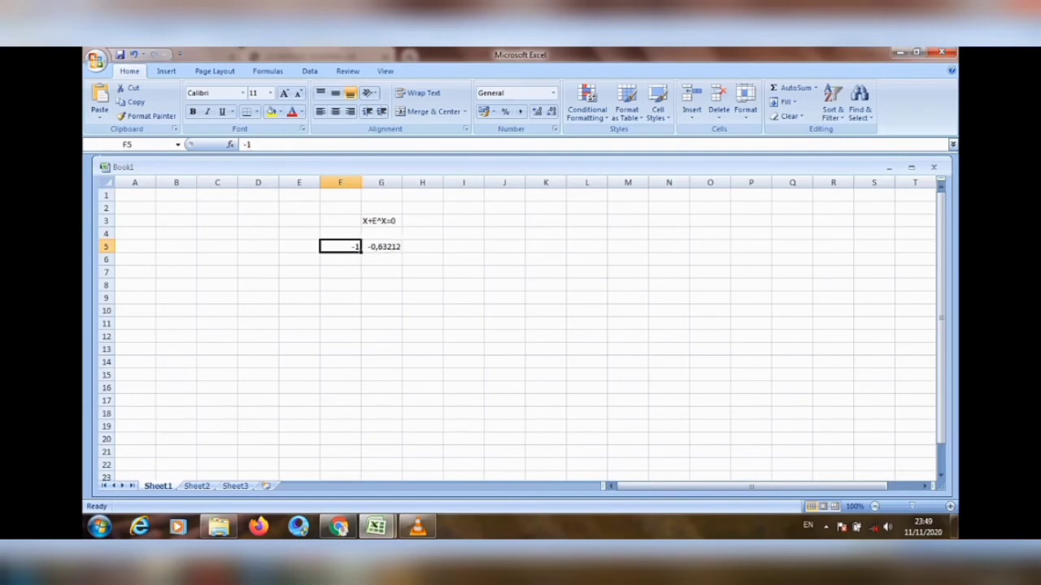
pyautogui.click(340, 259)
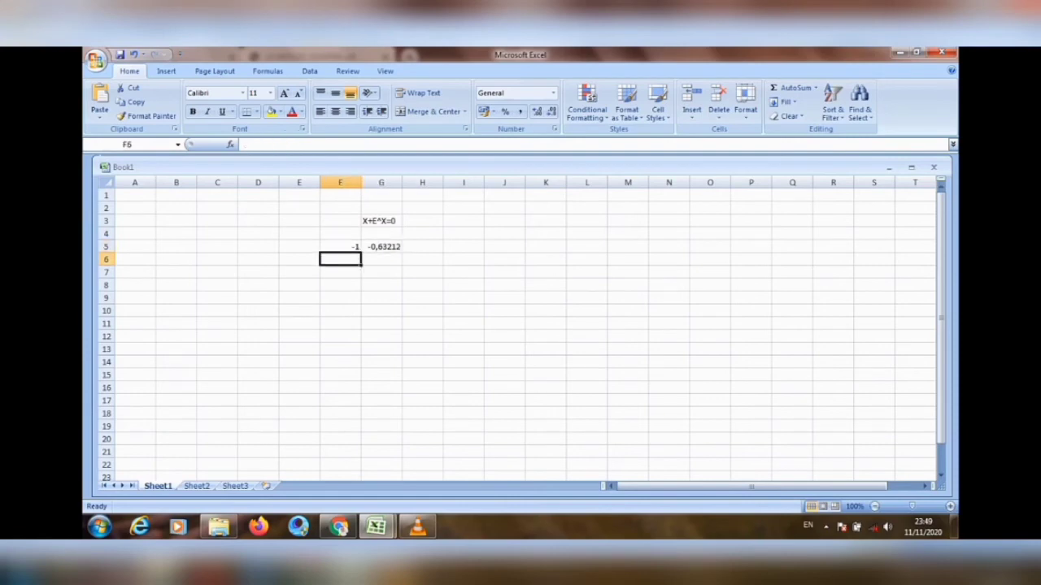
pyautogui.write('-')
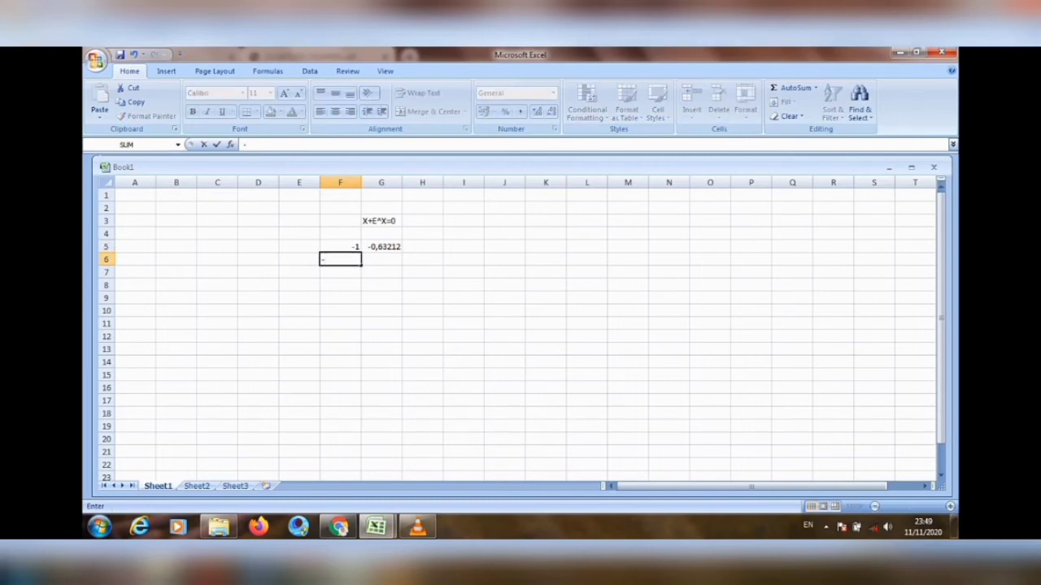
pyautogui.write('0,9')
pyautogui.press('Return')
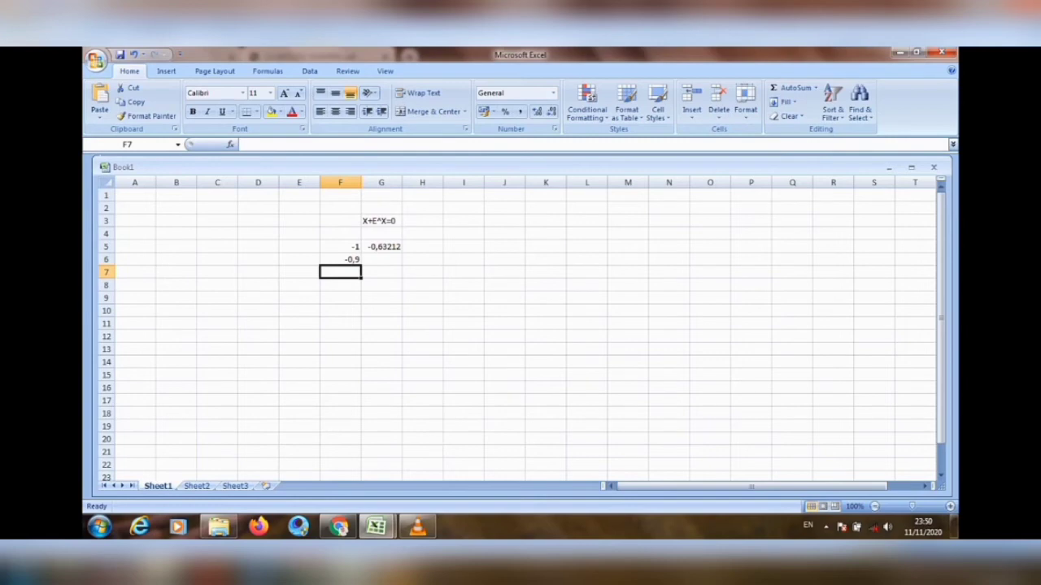
# - Copy the formula in G5 down to G6 to evaluate the second x value
pyautogui.click(381, 259)
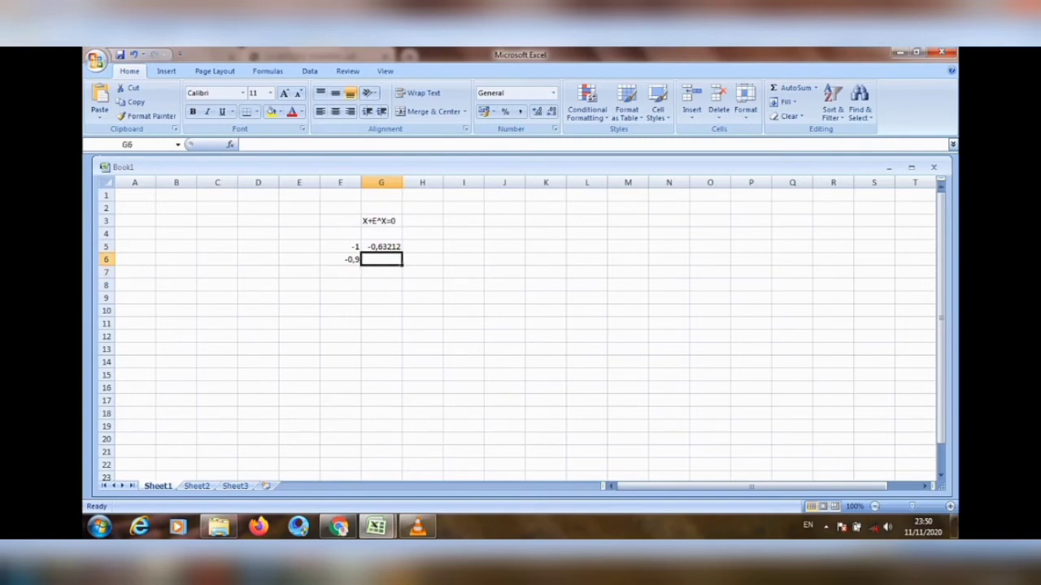
pyautogui.click(382, 246)
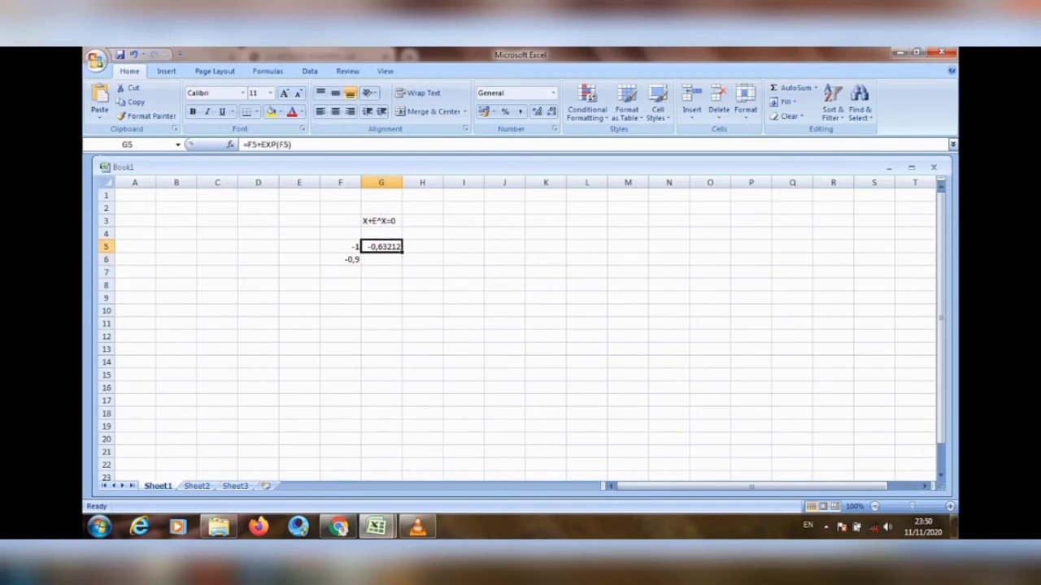
pyautogui.moveTo(397, 248)
pyautogui.mouseDown()
pyautogui.moveTo(413, 249)
pyautogui.moveTo(397, 248)
pyautogui.mouseUp()
pyautogui.hotkey('shift', 'Down')
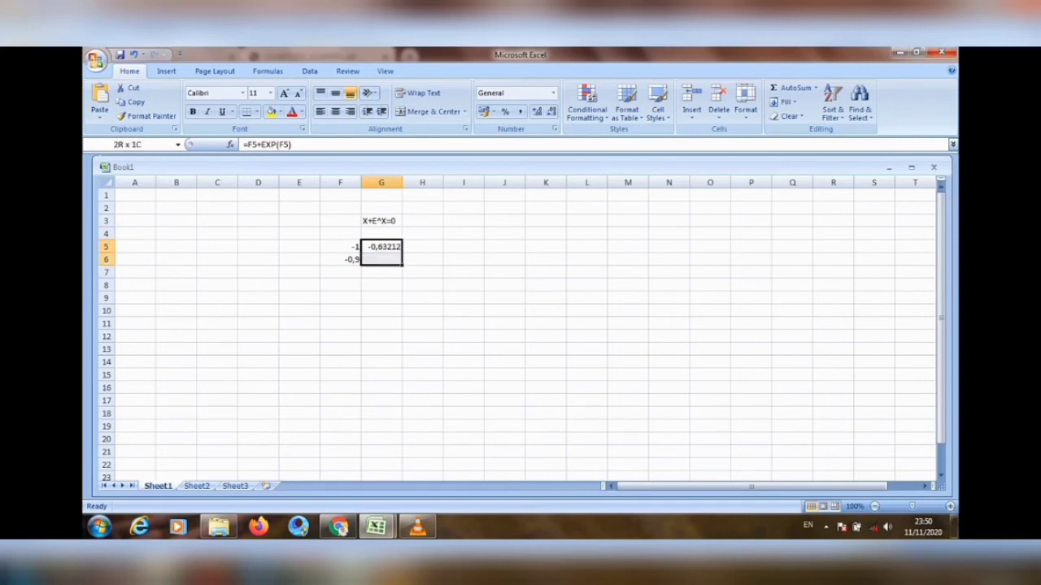
pyautogui.moveTo(401, 265)
pyautogui.mouseDown()
pyautogui.moveTo(400, 250)
pyautogui.moveTo(404, 267)
pyautogui.mouseUp()
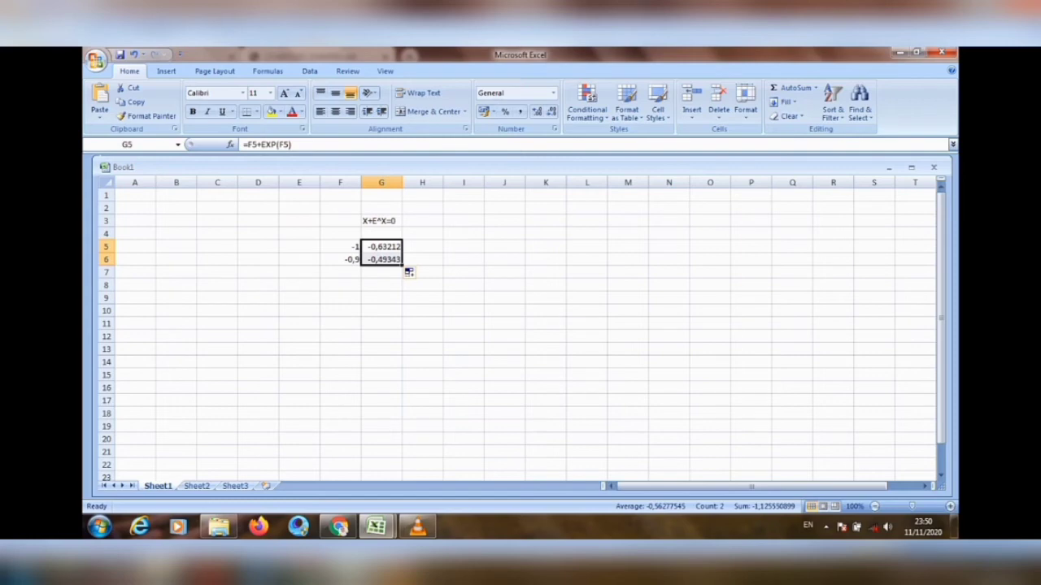
# - Check the G6 result against the x = -0.9 row of the PDF's table in Chrome, and return to the Excel workbook
pyautogui.moveTo(338, 527)
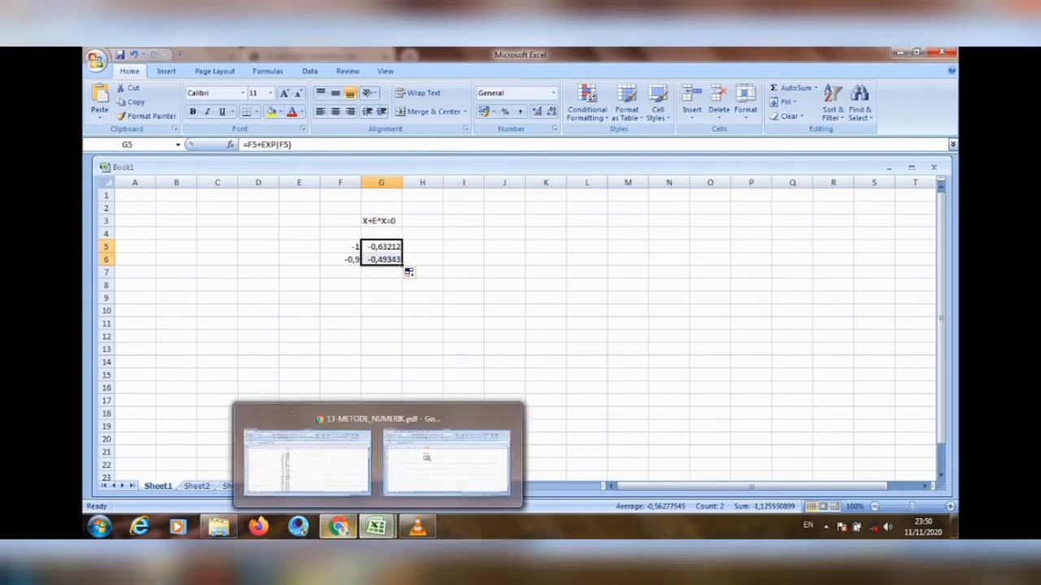
pyautogui.click(336, 457)
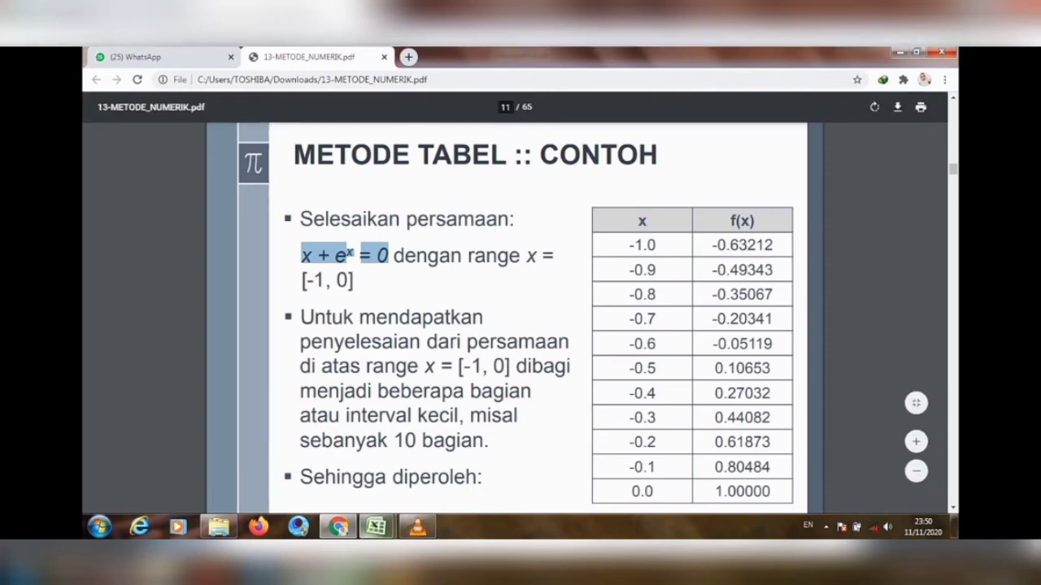
pyautogui.moveTo(376, 527)
pyautogui.click(447, 462)
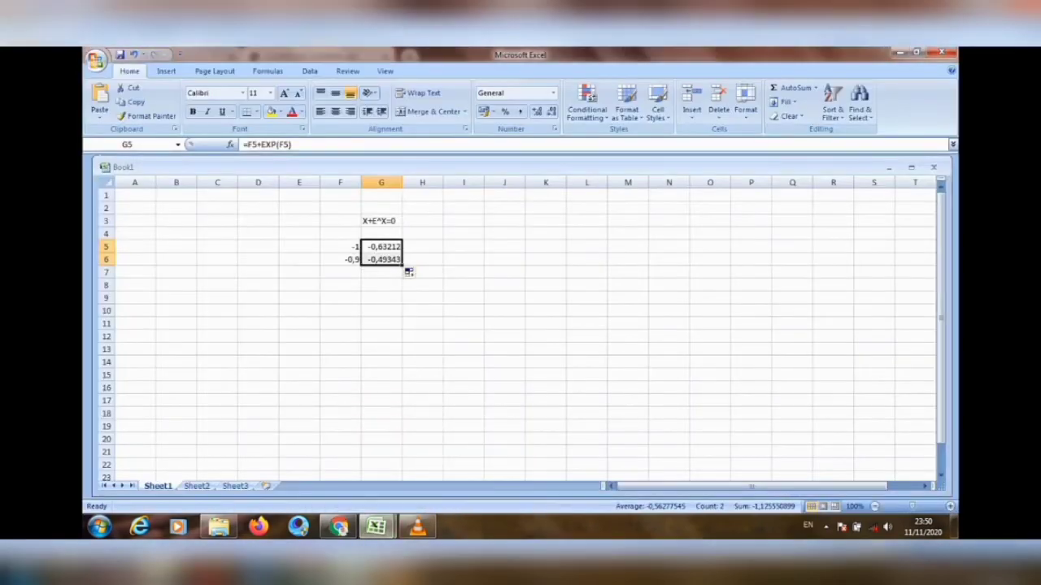
# - Extend the x series from F5:F6 down to F15 in increments of 0,1, ending at 0
pyautogui.click(341, 259)
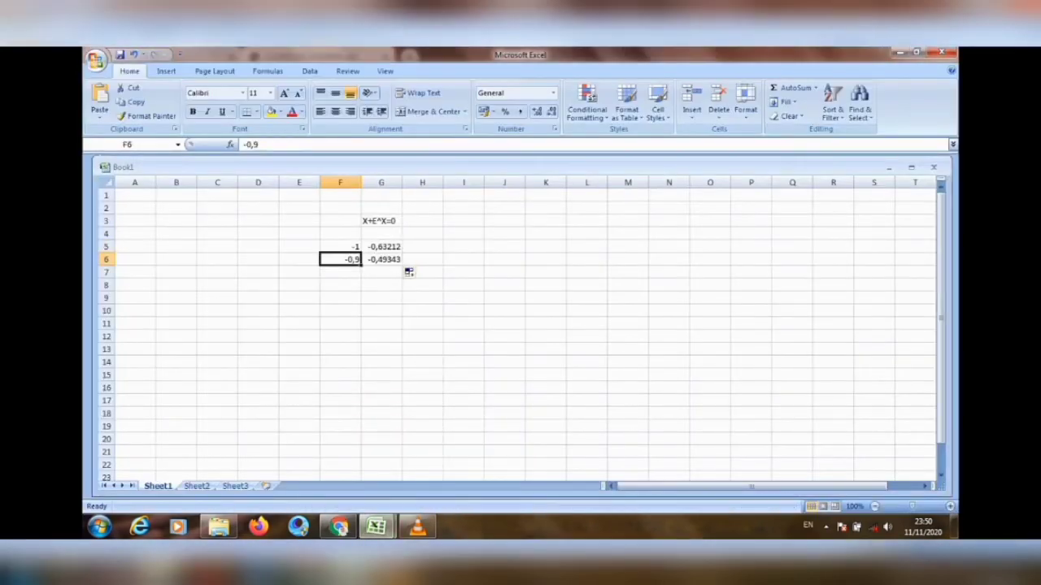
pyautogui.click(341, 247)
pyautogui.moveTo(341, 246); pyautogui.dragTo(362, 378)
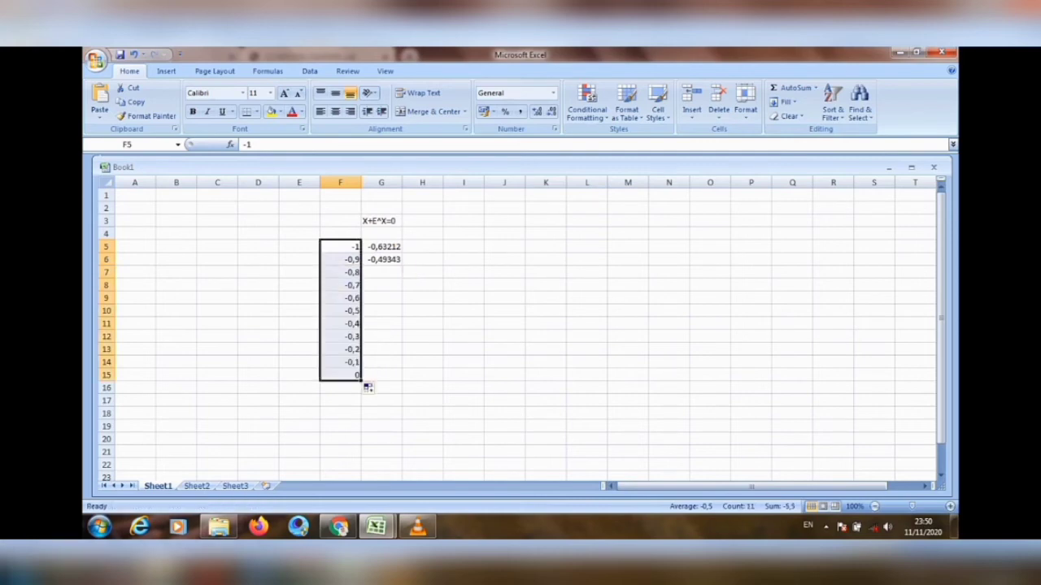
# - Fill the f(x) formula from G5:G6 down to G15 for all x values
pyautogui.click(382, 260)
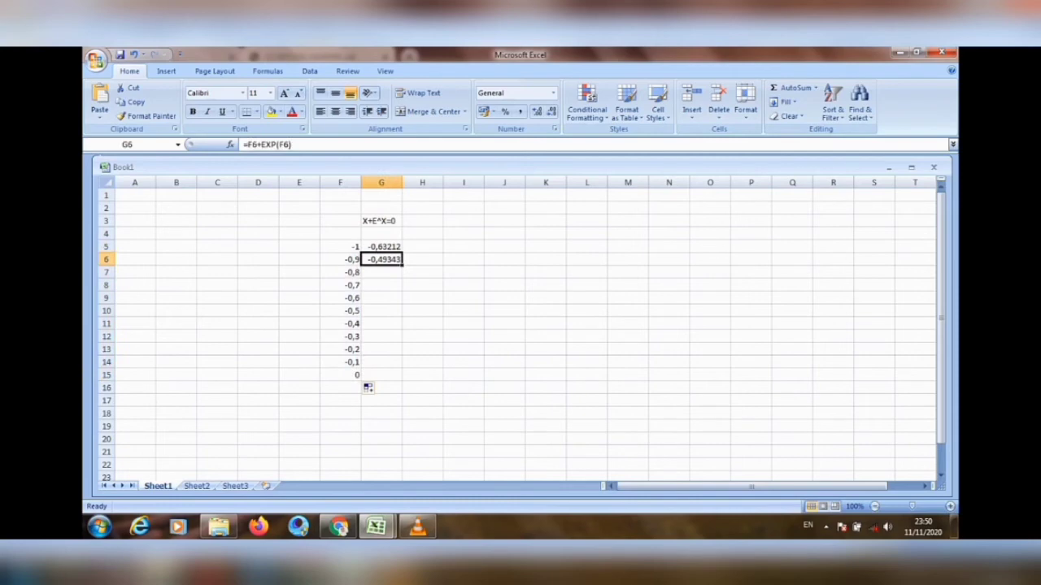
pyautogui.moveTo(382, 246); pyautogui.dragTo(401, 379)
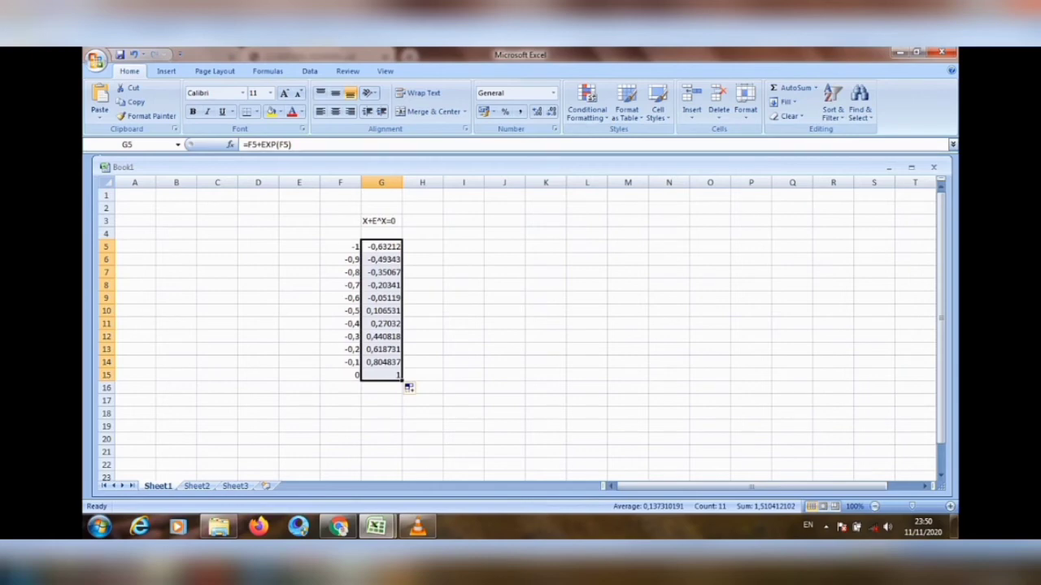
pyautogui.click(464, 349)
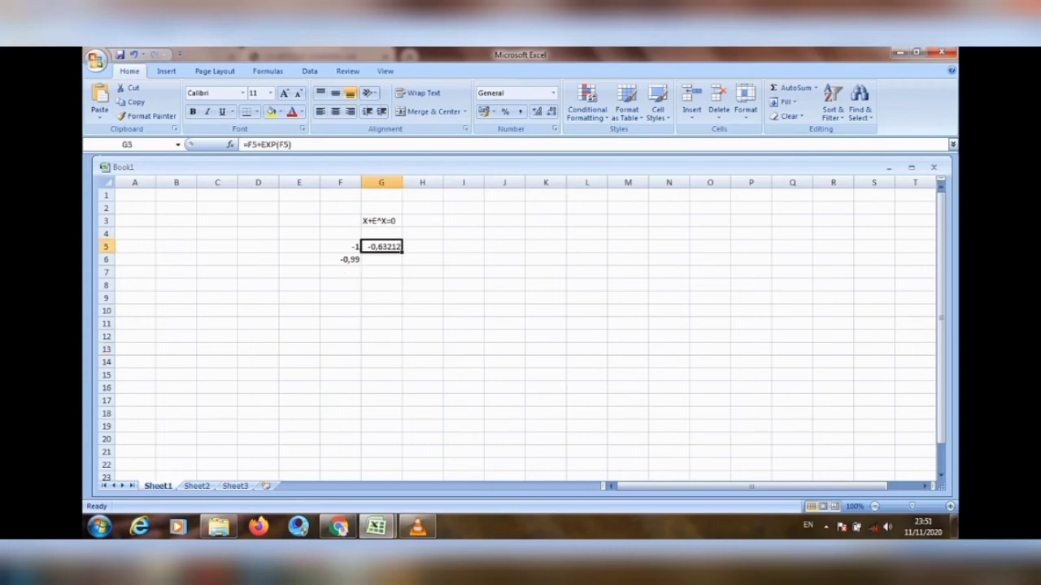
# - Copy the G5 formula to G6 and extend the 0,01-increment x series from F5:F6 down to -0,74 in F31
pyautogui.moveTo(402, 252); pyautogui.dragTo(402, 266)
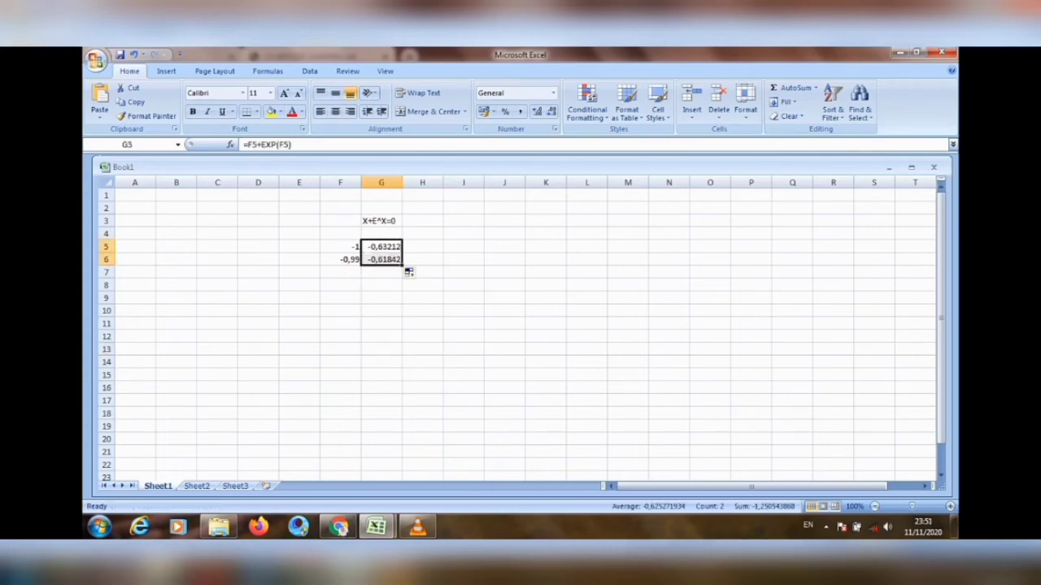
pyautogui.click(341, 259)
pyautogui.click(341, 247)
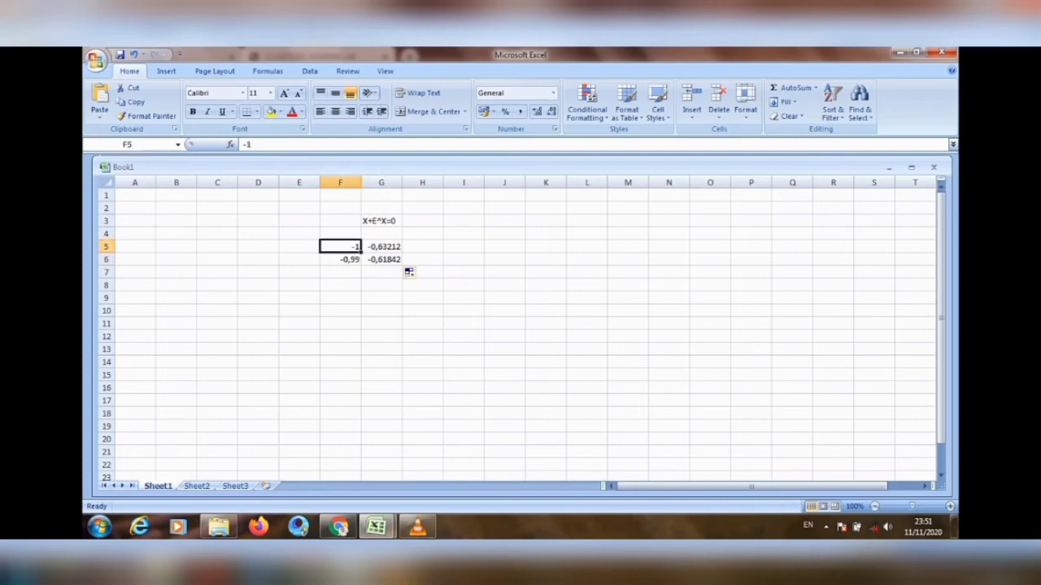
pyautogui.moveTo(340, 247); pyautogui.dragTo(361, 433)
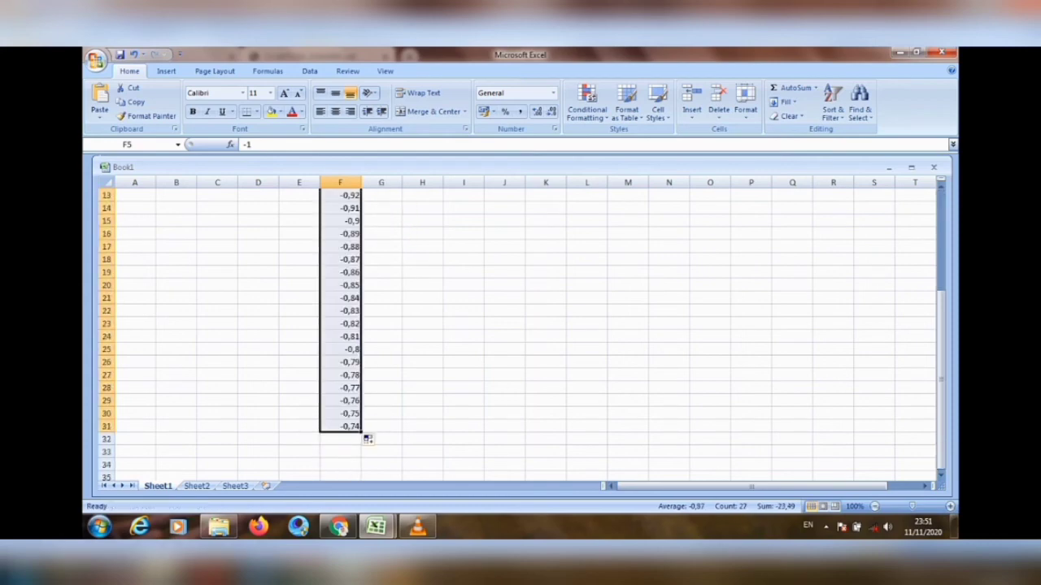
# - Fill the f(x) formula from G6 down to G31 beside the 0,01-increment x values
pyautogui.click(381, 414)
pyautogui.press('Up')
pyautogui.press('Up')
pyautogui.press('Up')
pyautogui.press('Up')
pyautogui.press('Up')
pyautogui.press('Up')
pyautogui.press('Up')
pyautogui.press('Up')
pyautogui.press('Up')
pyautogui.press('Up')
pyautogui.press('Up')
pyautogui.press('Up')
pyautogui.press('Up')
pyautogui.press('Up')
pyautogui.press('Up')
pyautogui.press('Up')
pyautogui.press('Up')
pyautogui.press('Up')
pyautogui.press('Up')
pyautogui.press('Up')
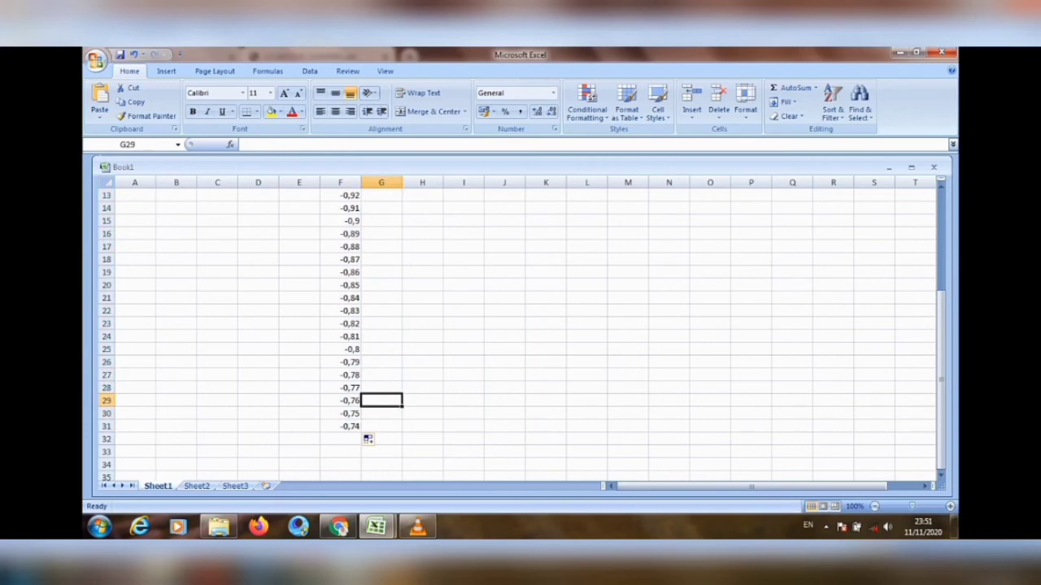
pyautogui.press('Up')
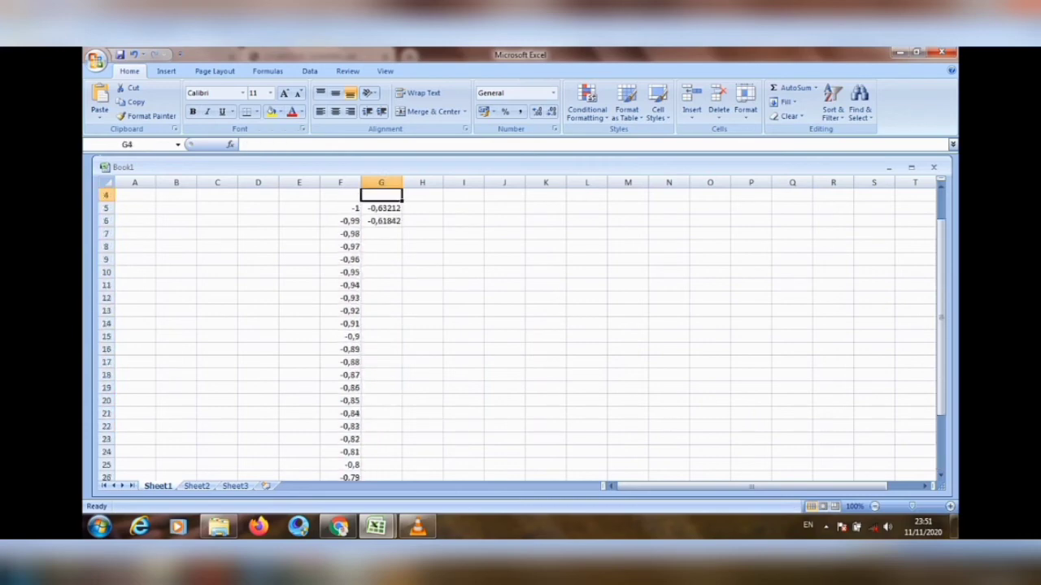
pyautogui.press('Down')
pyautogui.press('Down')
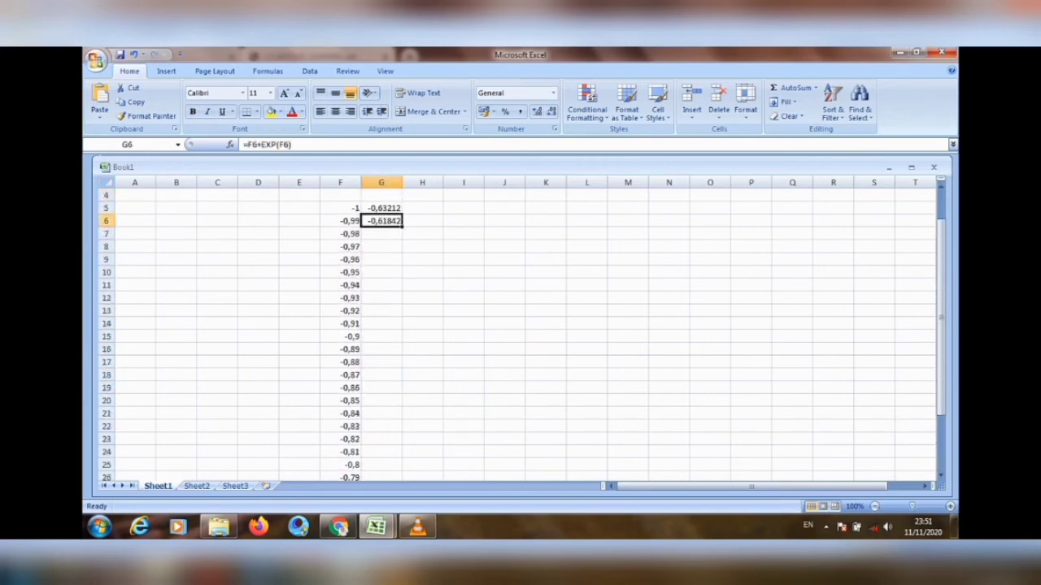
pyautogui.moveTo(402, 227); pyautogui.dragTo(366, 455)
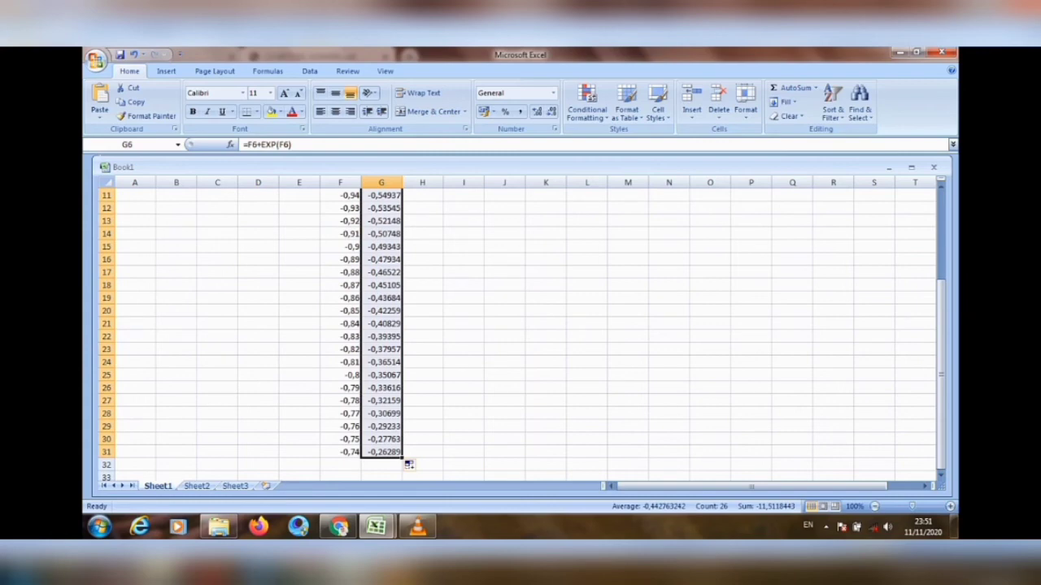
pyautogui.moveTo(401, 458); pyautogui.dragTo(382, 470)
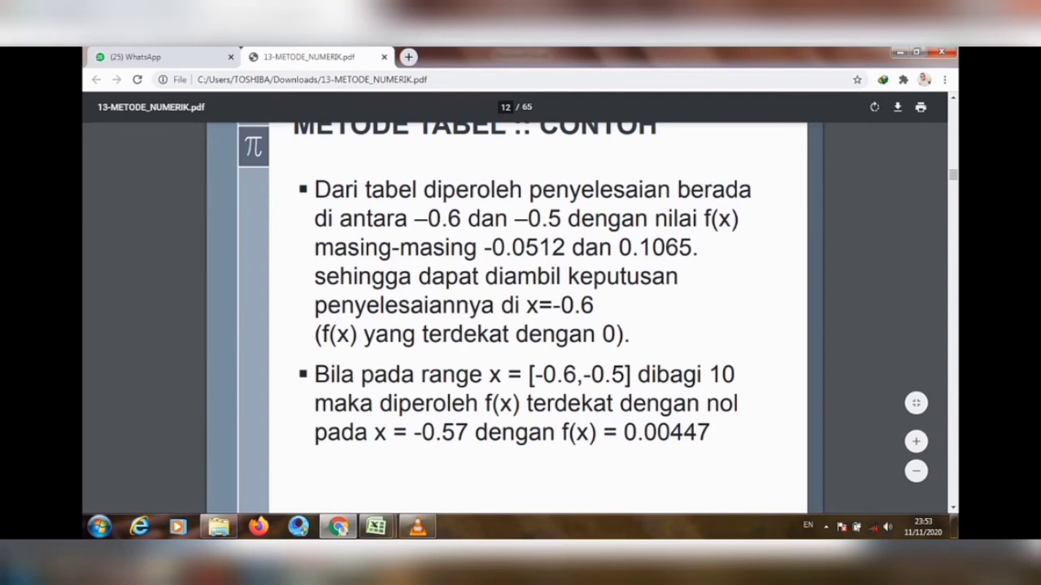
# - Highlight the –0.6 and –0.5 bounds in the PDF, and select the matching rows F9:G10 in the 0,1-increment Excel workbook
pyautogui.moveTo(429, 218); pyautogui.dragTo(569, 218)
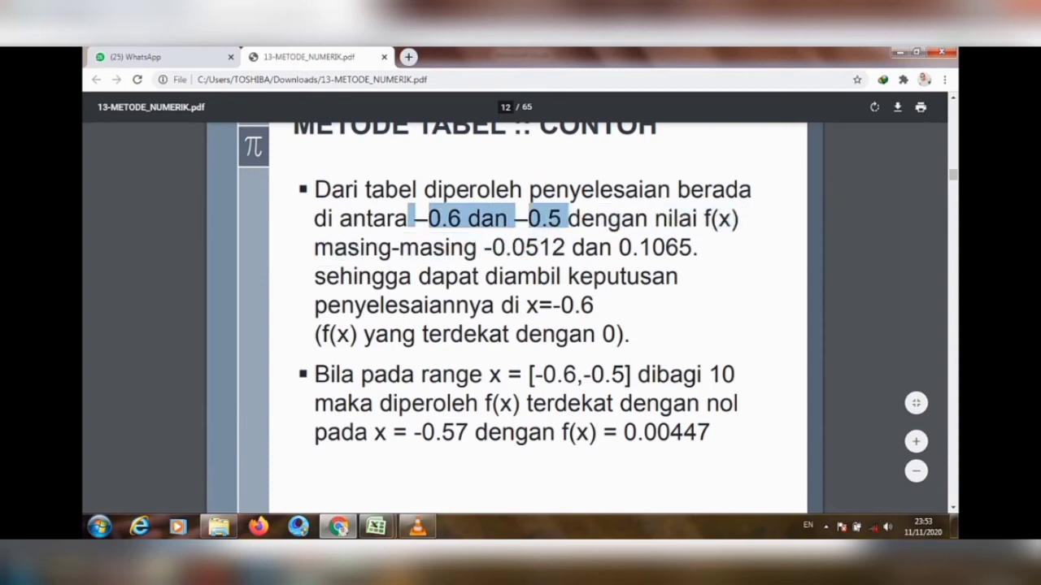
pyautogui.moveTo(376, 527)
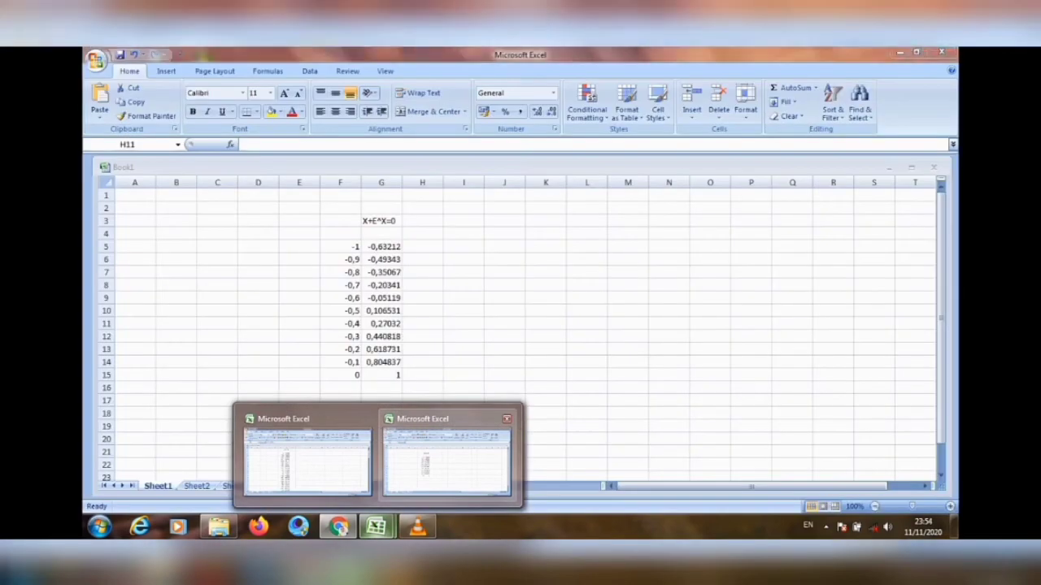
pyautogui.click(307, 462)
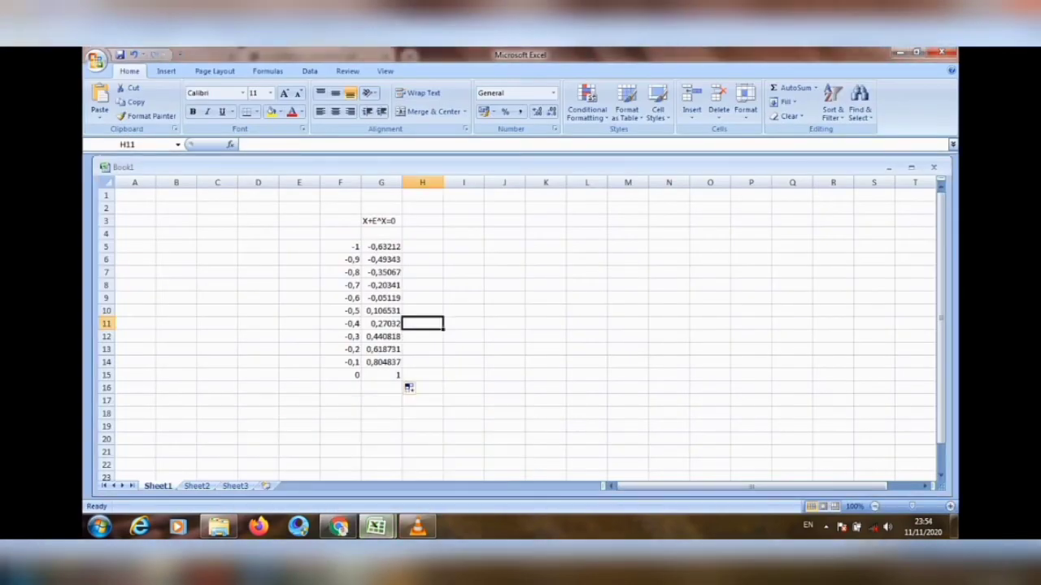
pyautogui.click(340, 298)
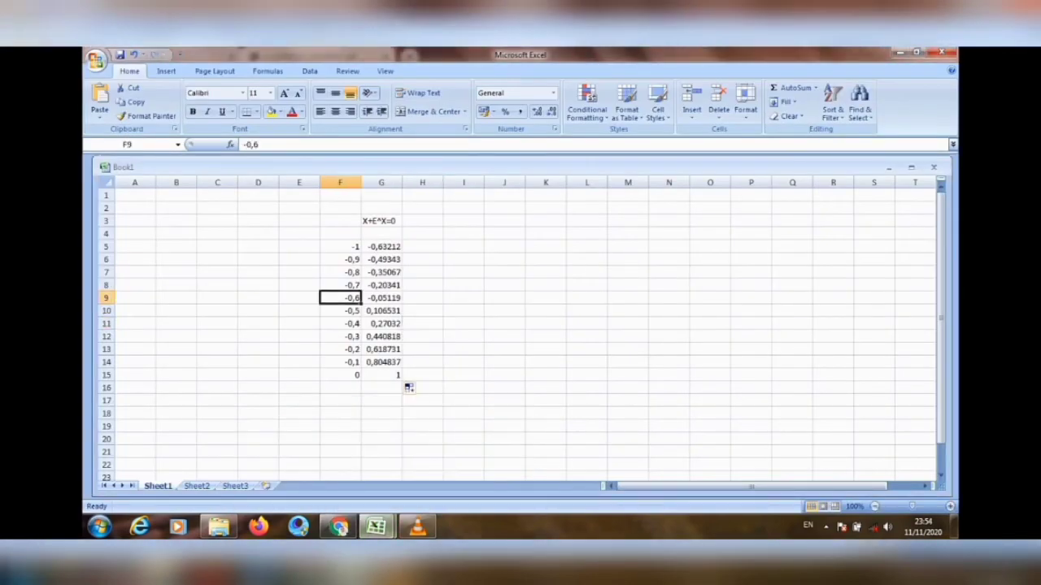
pyautogui.moveTo(340, 299); pyautogui.dragTo(381, 311)
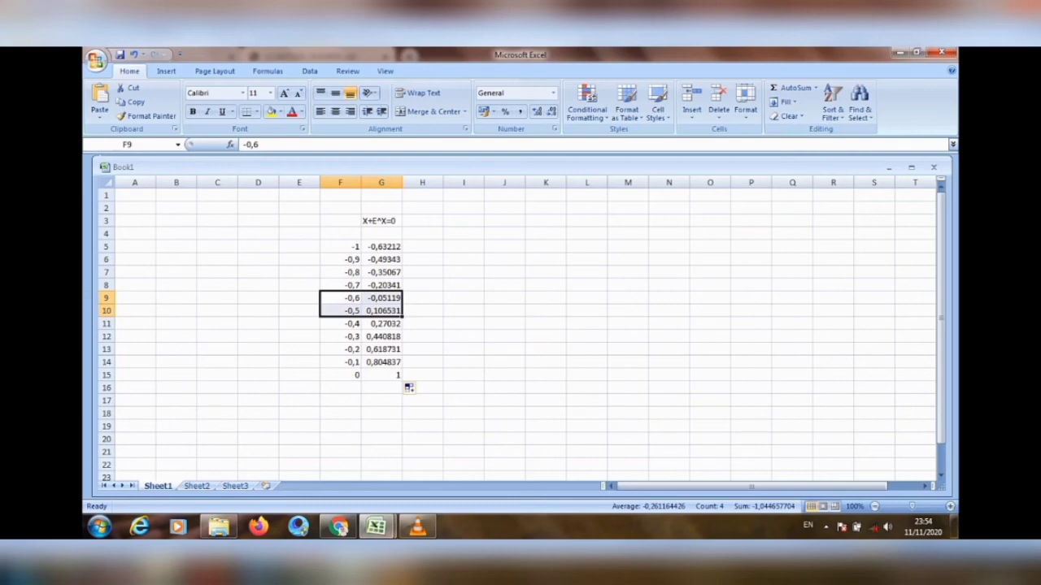
# - Highlight x=-0.6 in the PDF in Chrome, and open the matching f(x) formula in G9 of the 0,1-increment Excel workbook
pyautogui.click(337, 527)
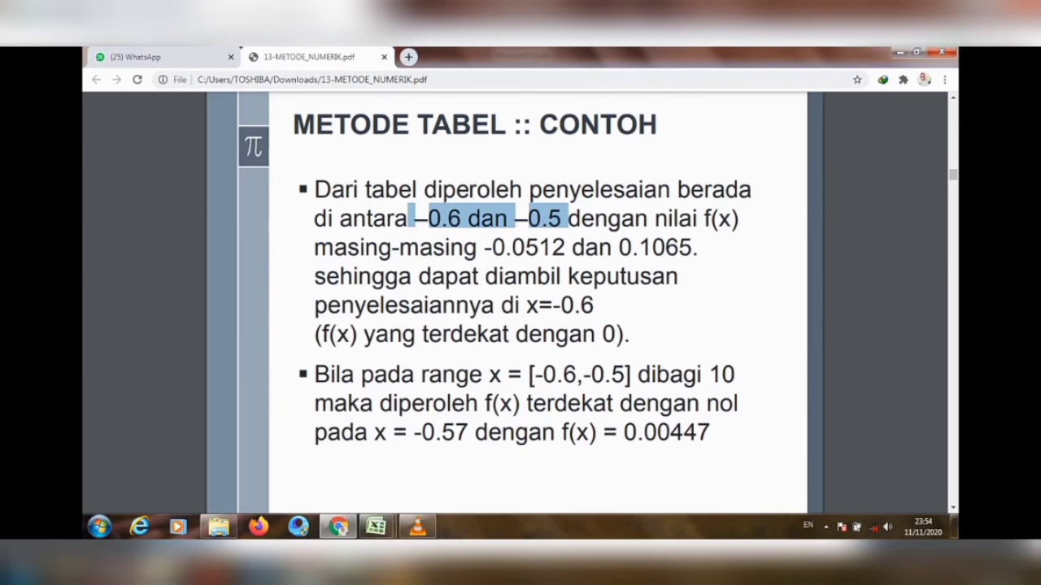
pyautogui.moveTo(526, 305); pyautogui.dragTo(601, 306)
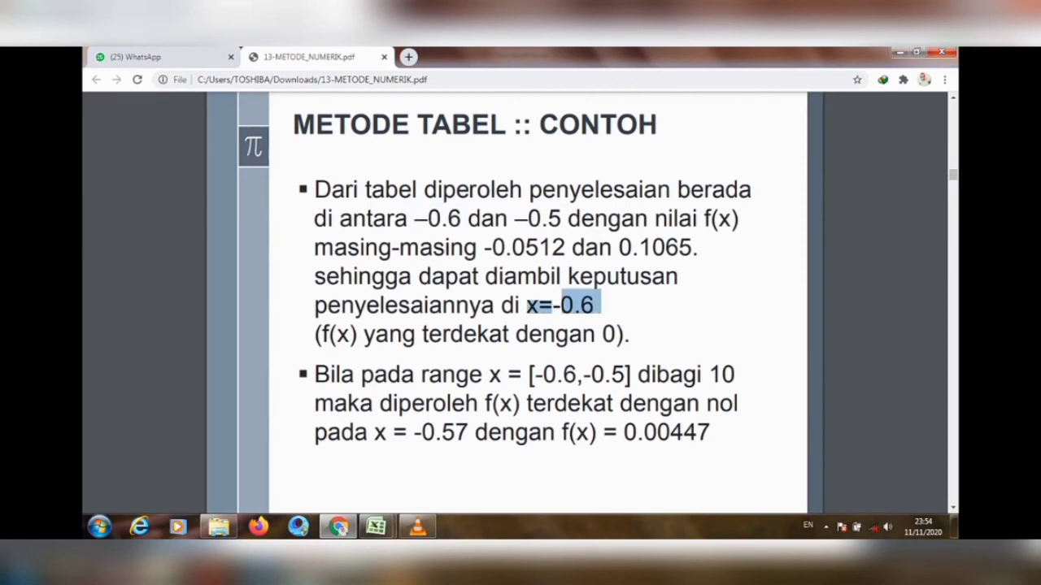
pyautogui.moveTo(376, 527)
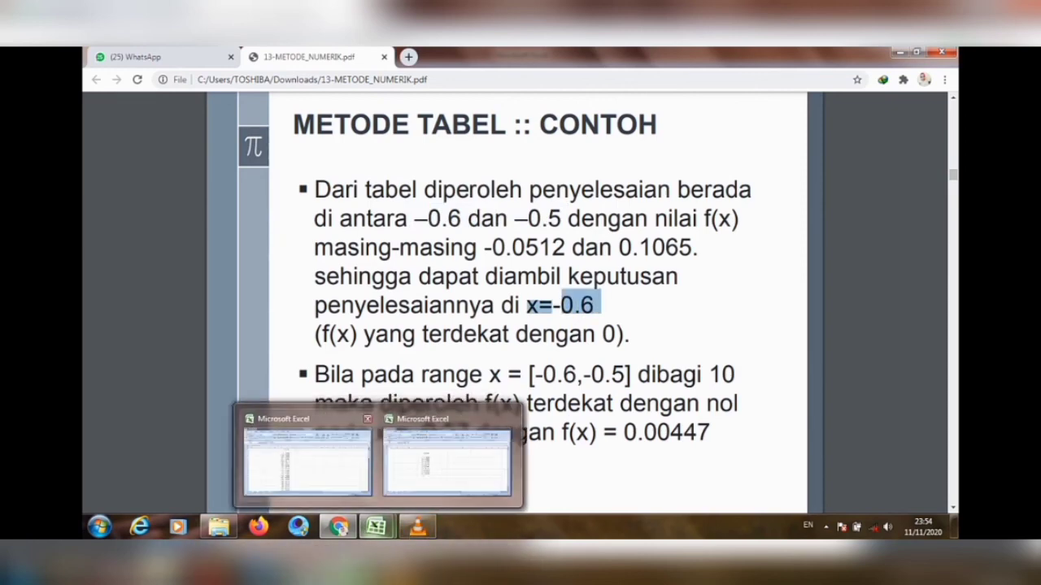
pyautogui.click(446, 461)
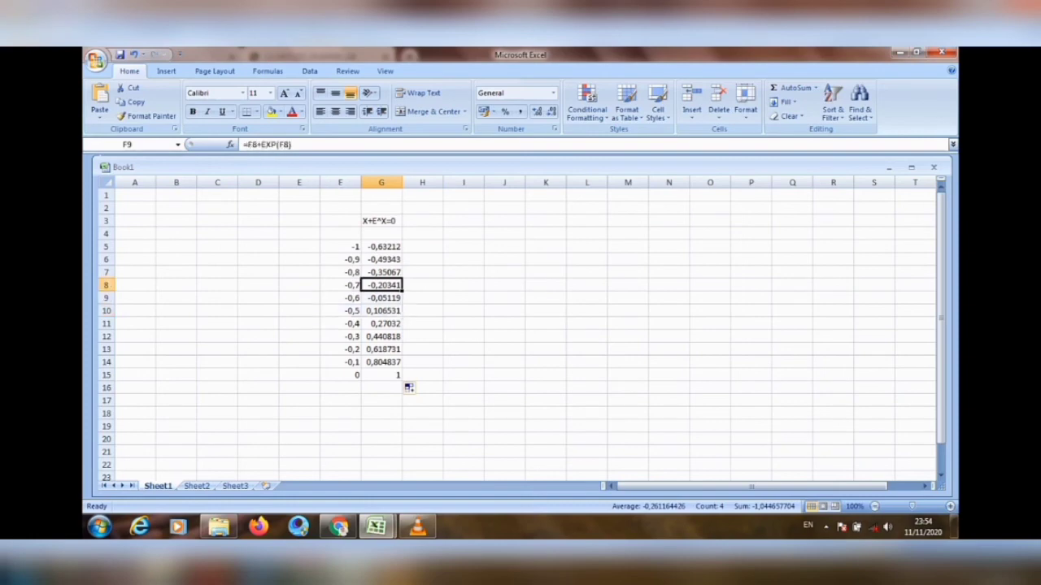
pyautogui.doubleClick(364, 298)
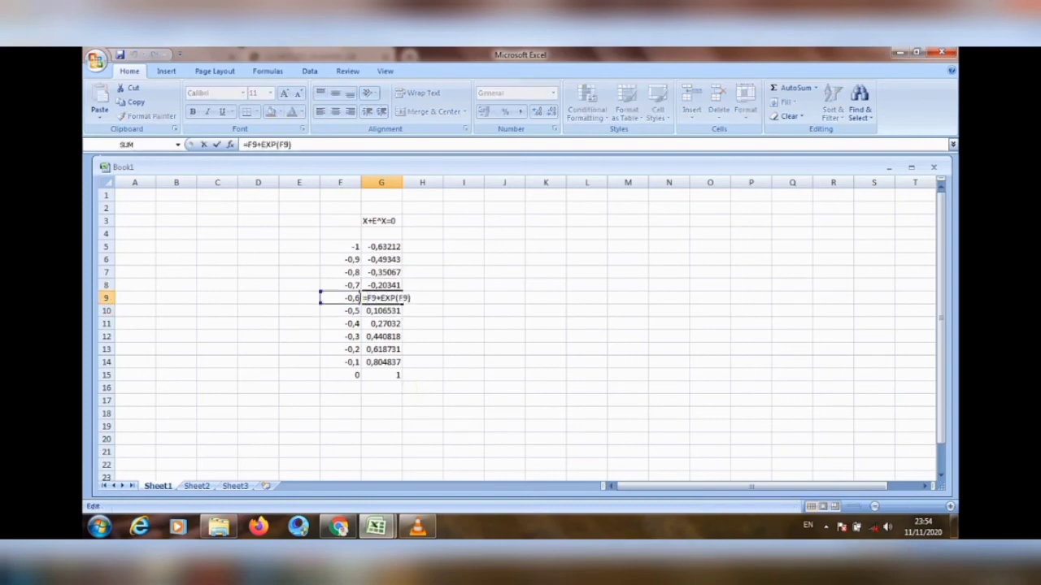